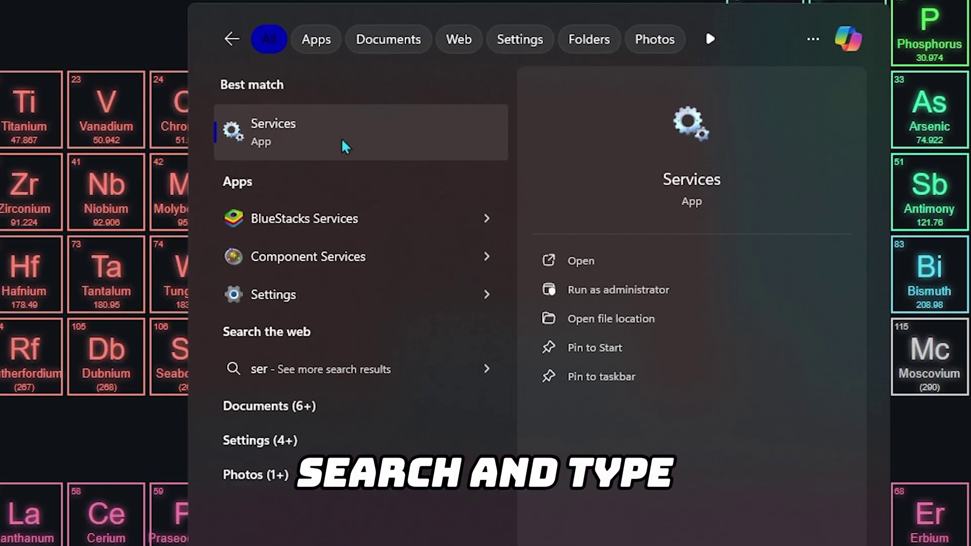
Confirm Windows Audio is set to Automatic and Running, then close Services.
left_click(341, 115)
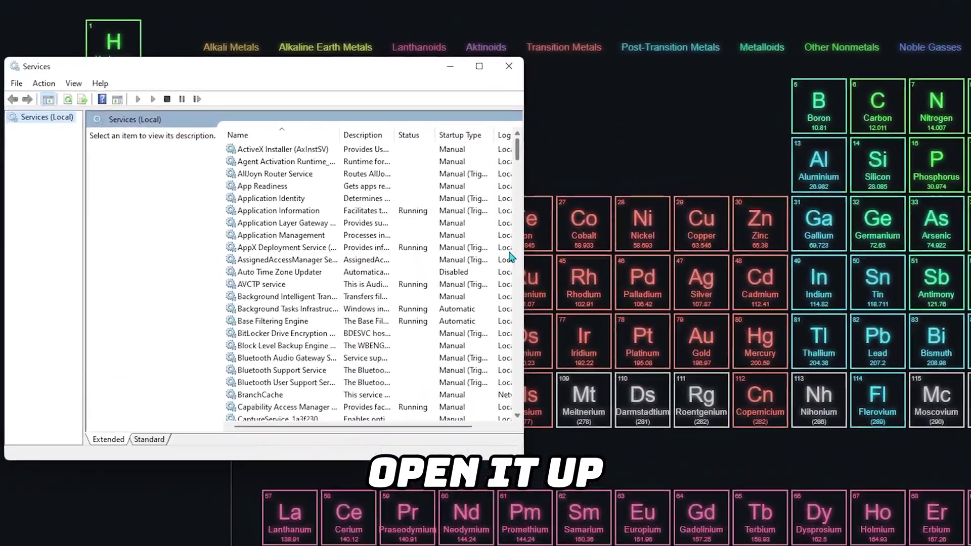
left_click(338, 345)
key("w")
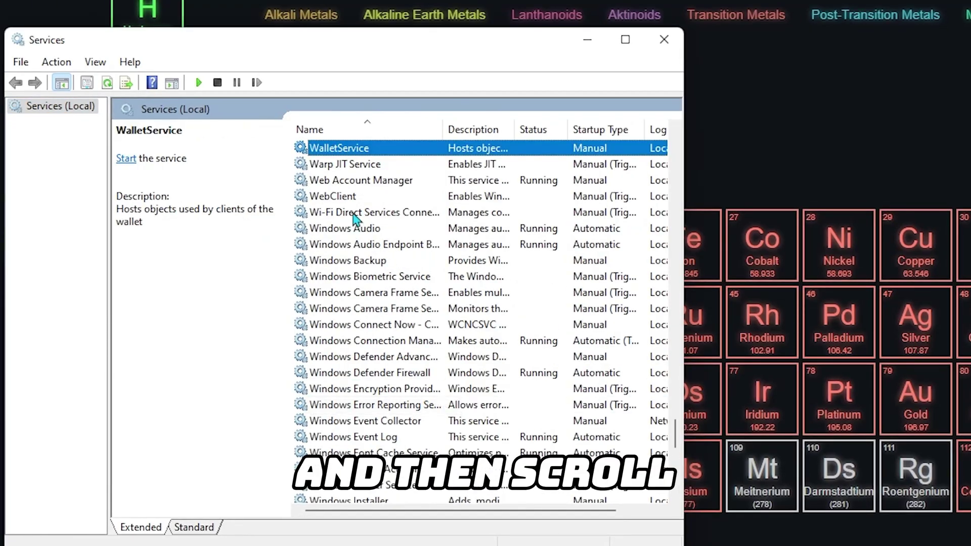
double_click(358, 233)
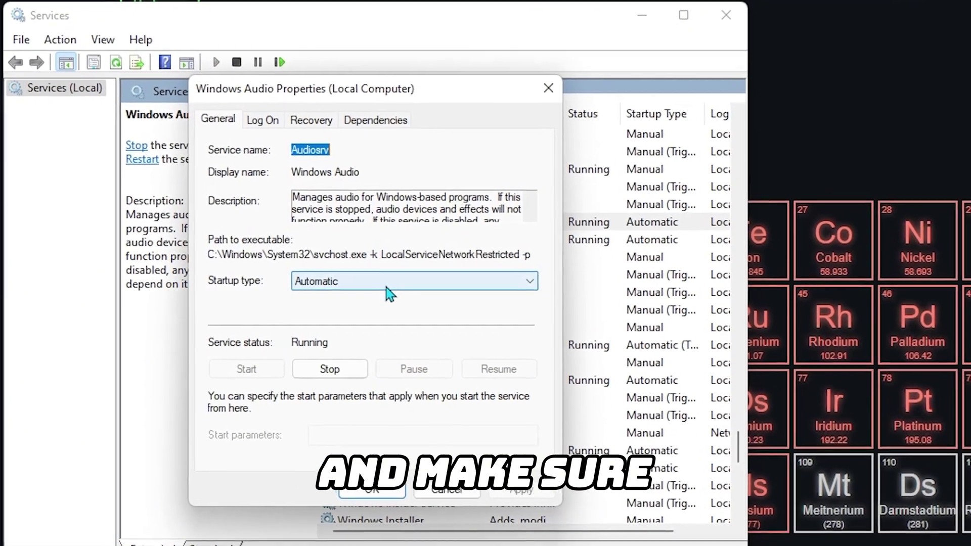
left_click(398, 284)
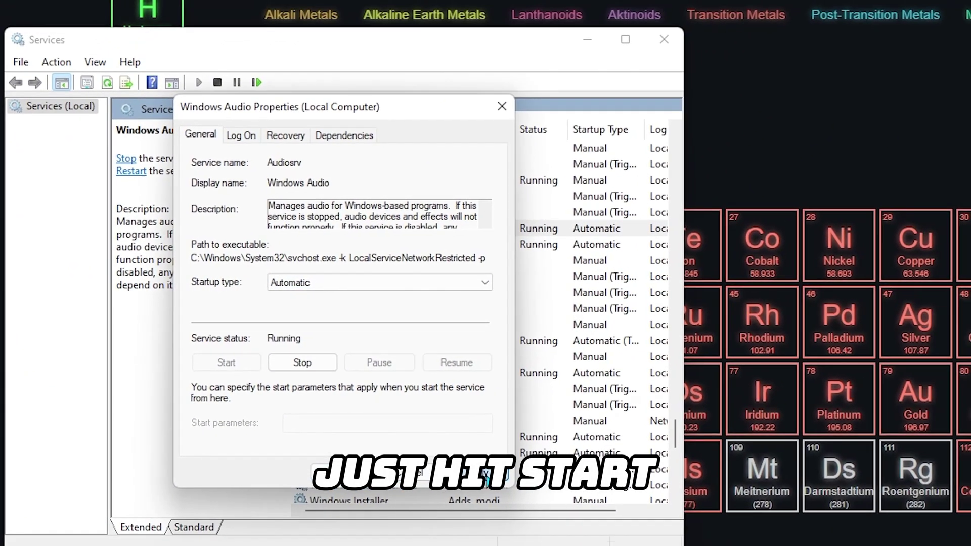
left_click(339, 466)
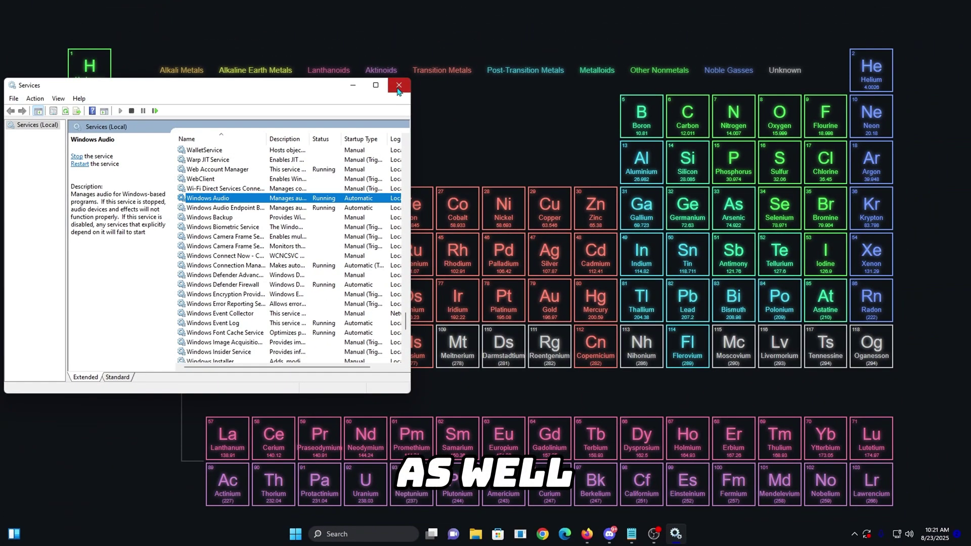
left_click(397, 85)
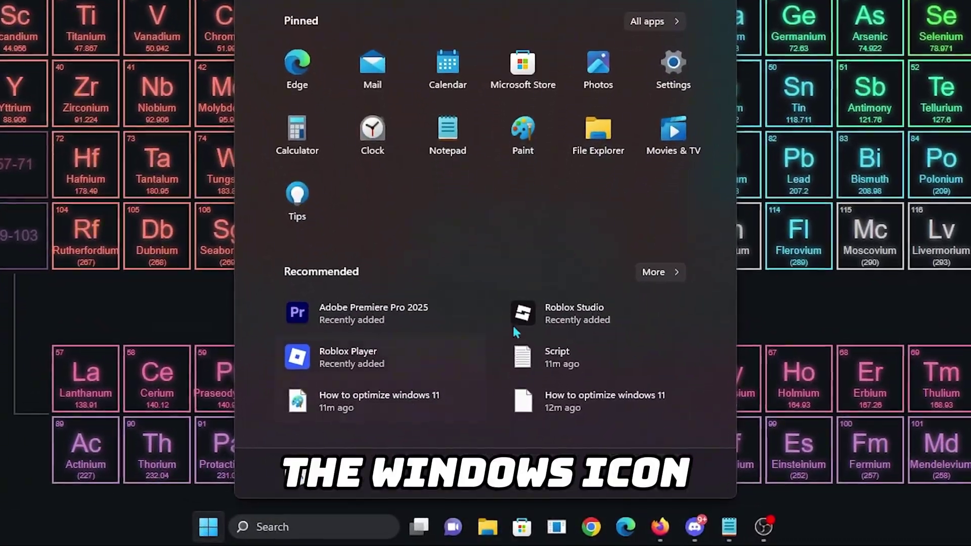
Go to Windows Update's Optional updates page and expand Driver updates.
left_click(689, 70)
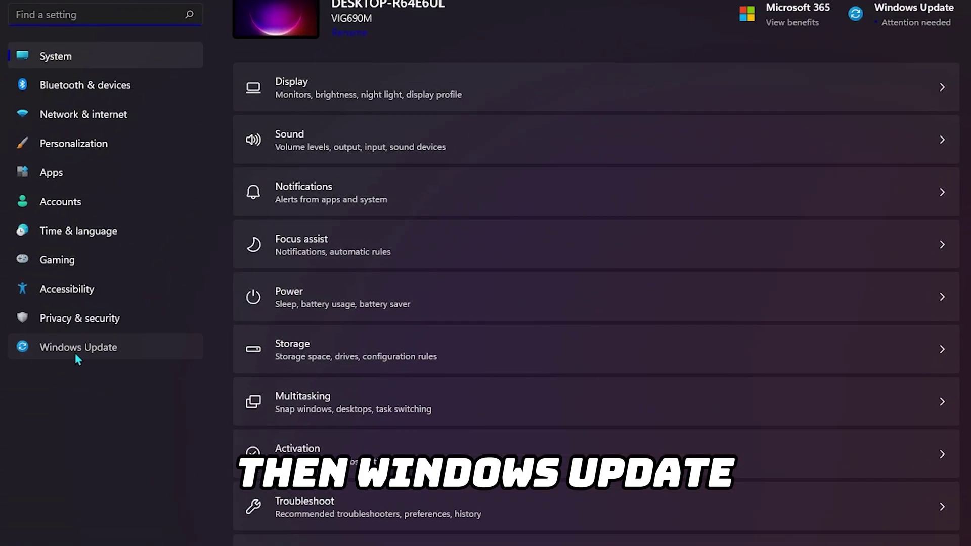
left_click(76, 349)
left_click(353, 246)
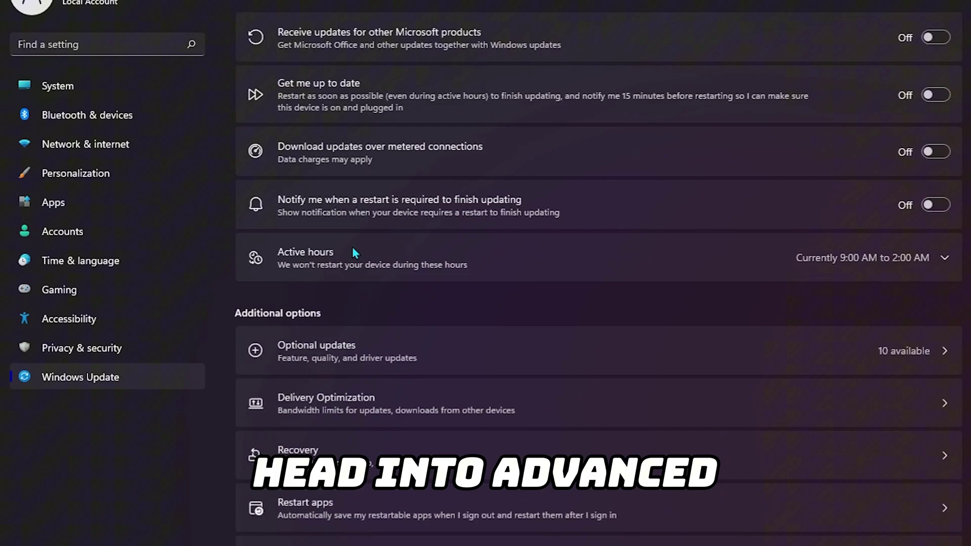
left_click(309, 346)
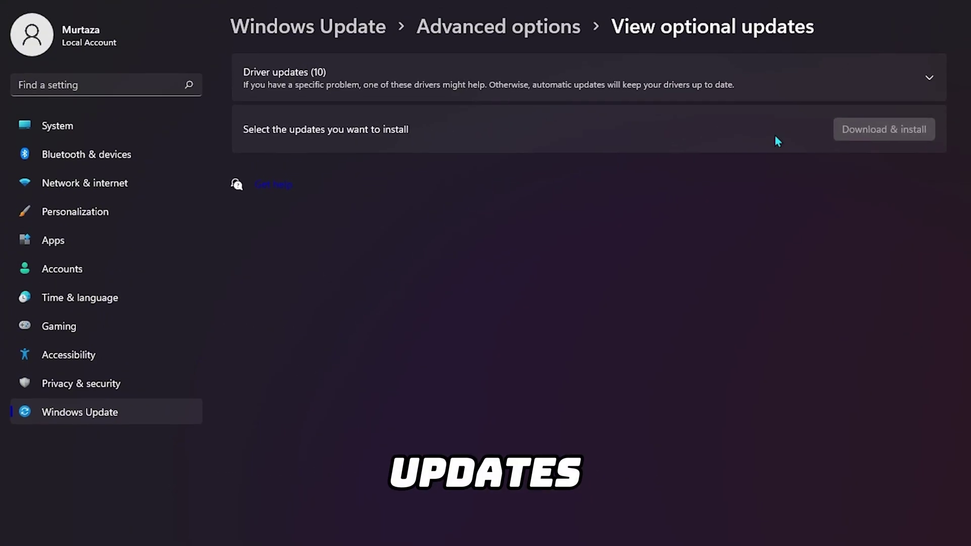
left_click(837, 115)
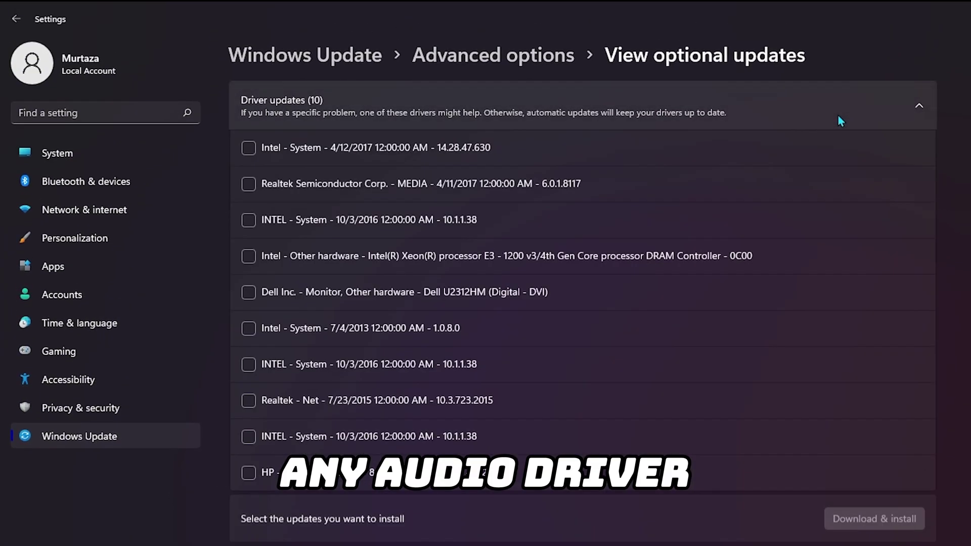
Tick the Realtek, Intel, INTEL and Dell driver updates for installation.
left_click(244, 186)
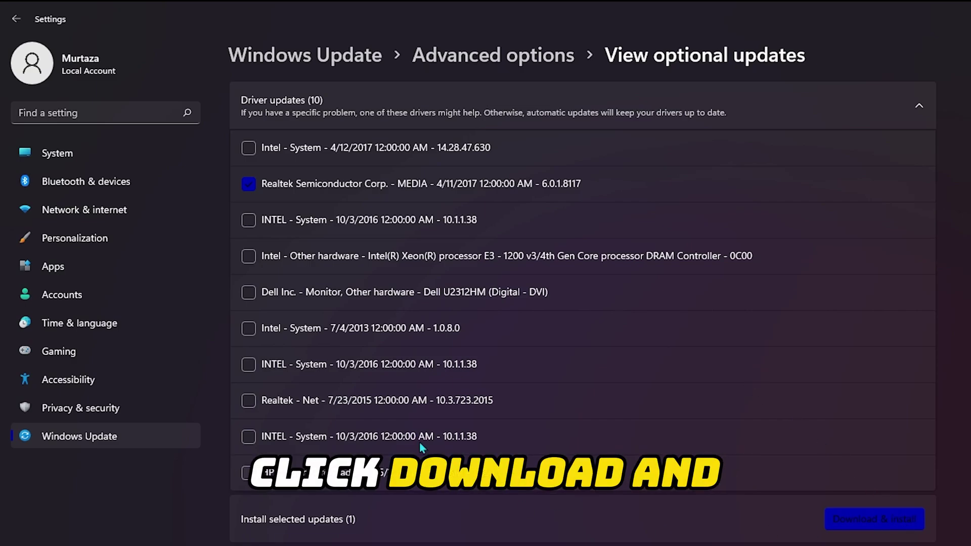
left_click(248, 147)
left_click(248, 220)
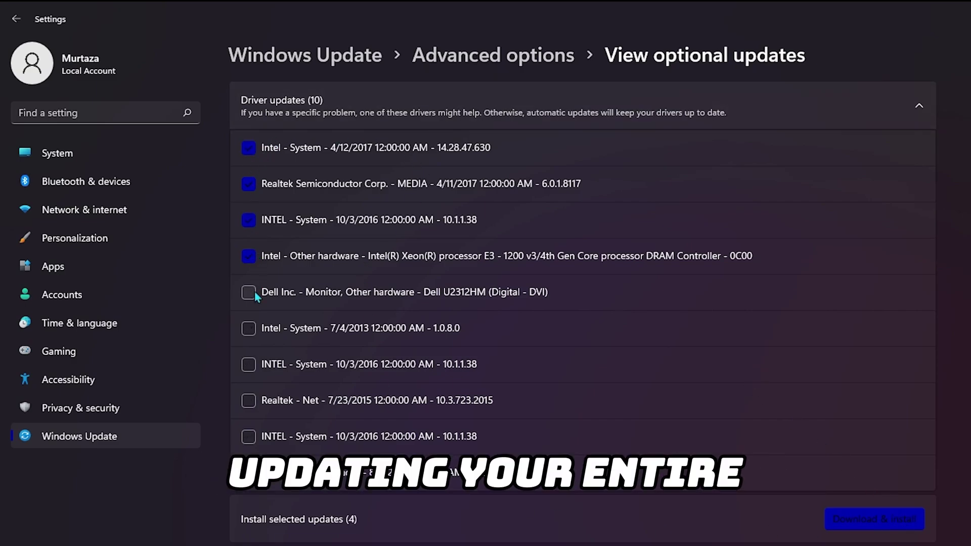
left_click(249, 292)
left_click(249, 328)
left_click(249, 436)
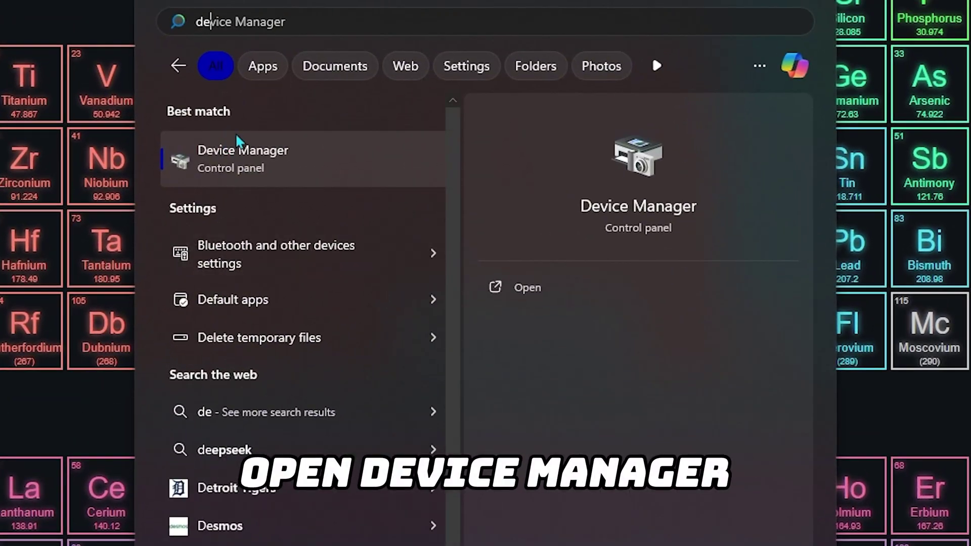
Confirm the Speakers driver is current by automatic search, then expand Sound, video and game controllers.
left_click(236, 136)
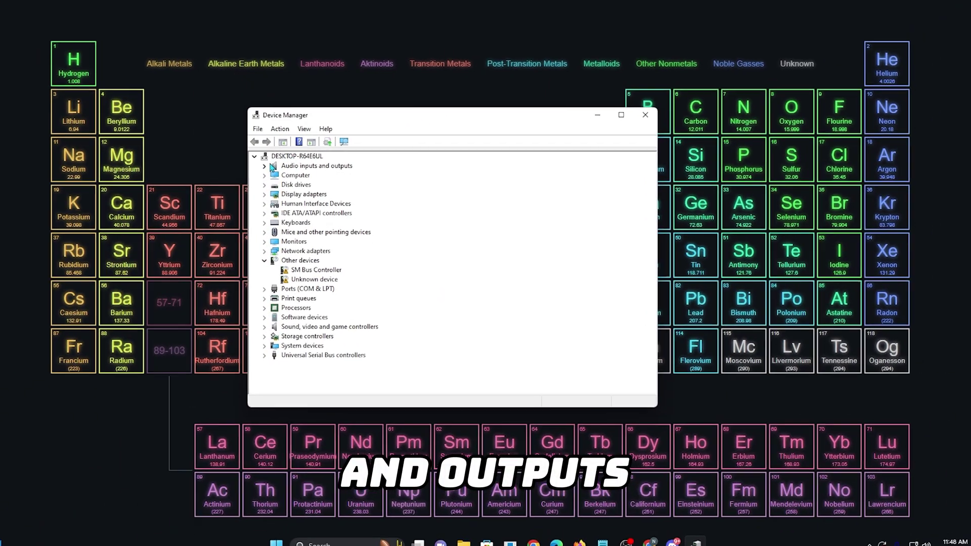
left_click(273, 167)
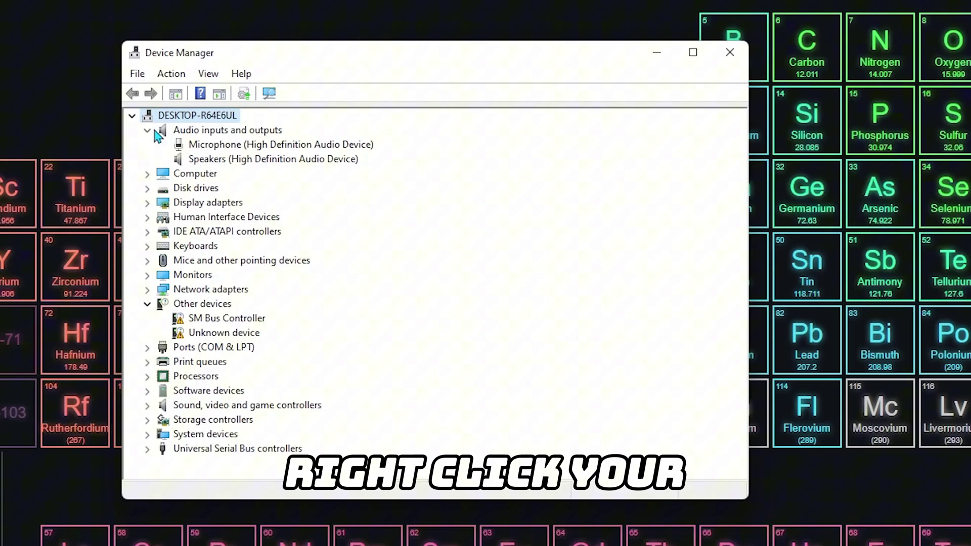
left_click(316, 187)
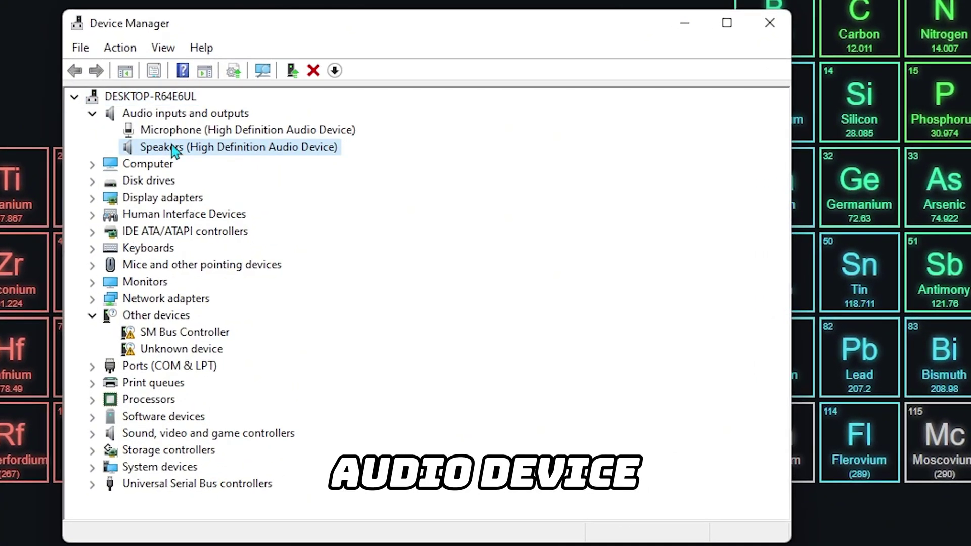
right_click(174, 149)
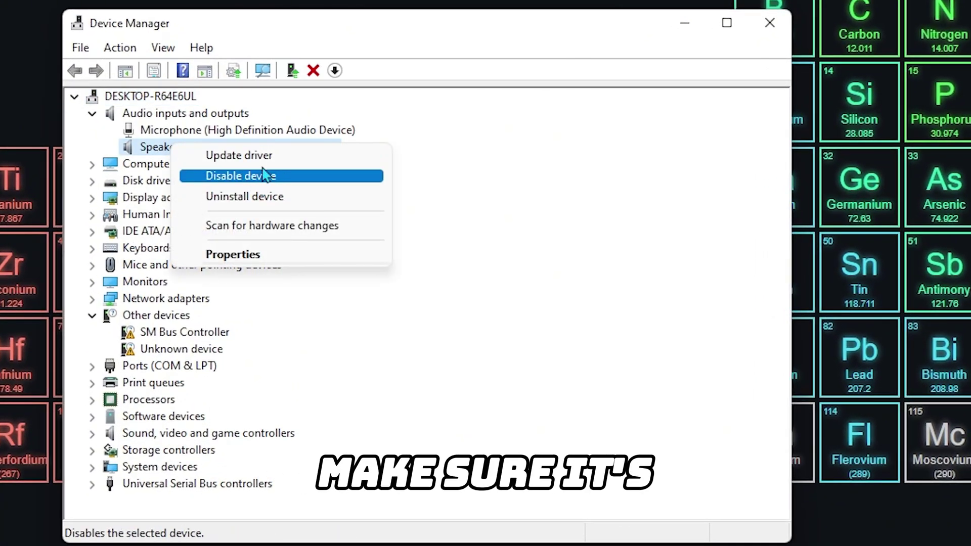
left_click(278, 156)
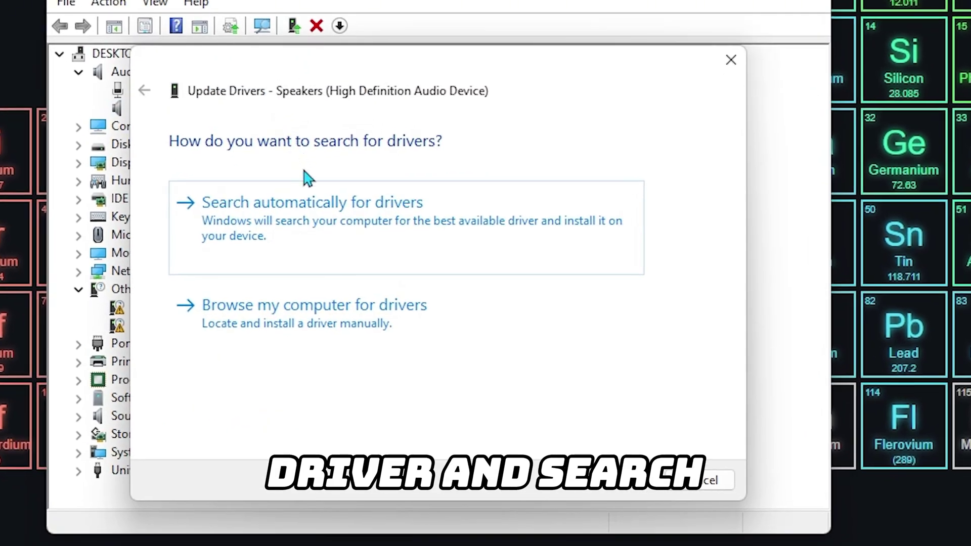
left_click(319, 207)
left_click(703, 486)
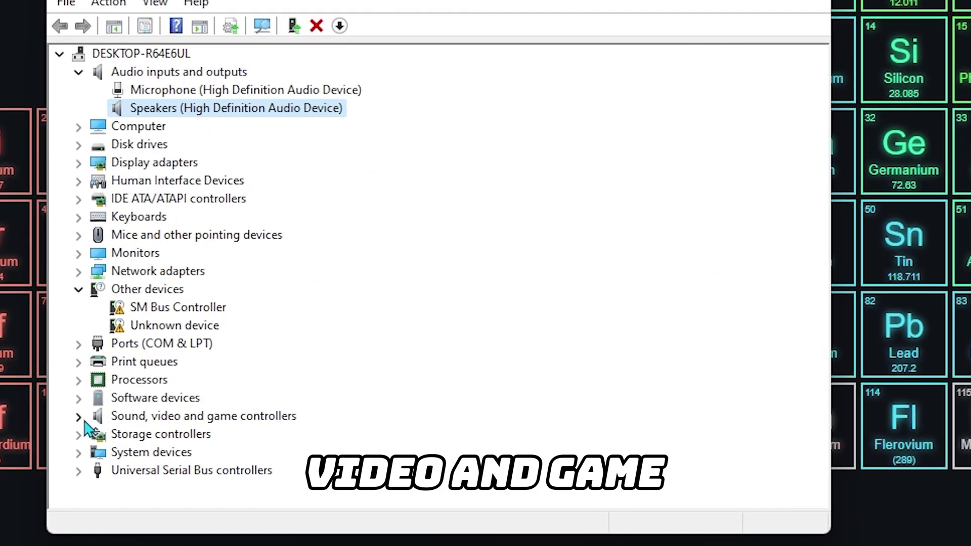
left_click(92, 434)
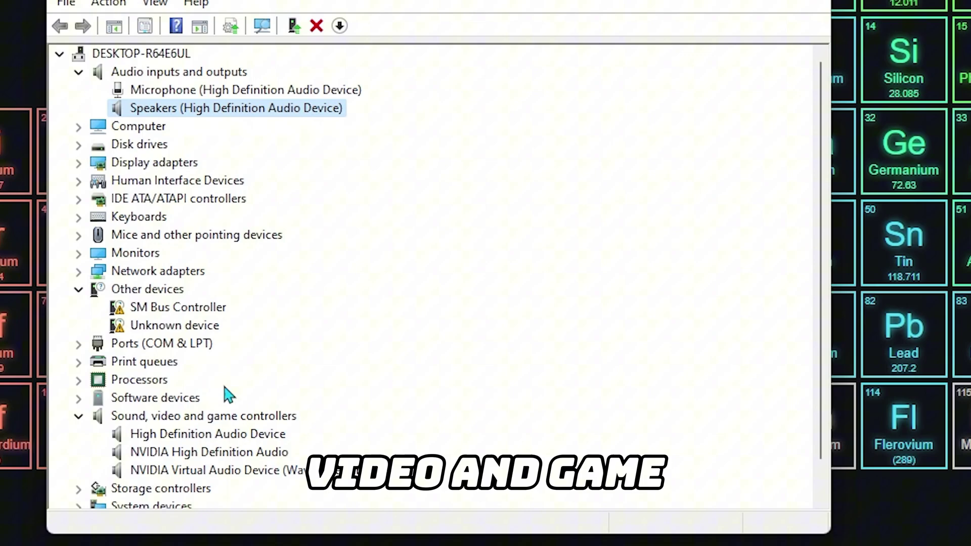
right_click(175, 405)
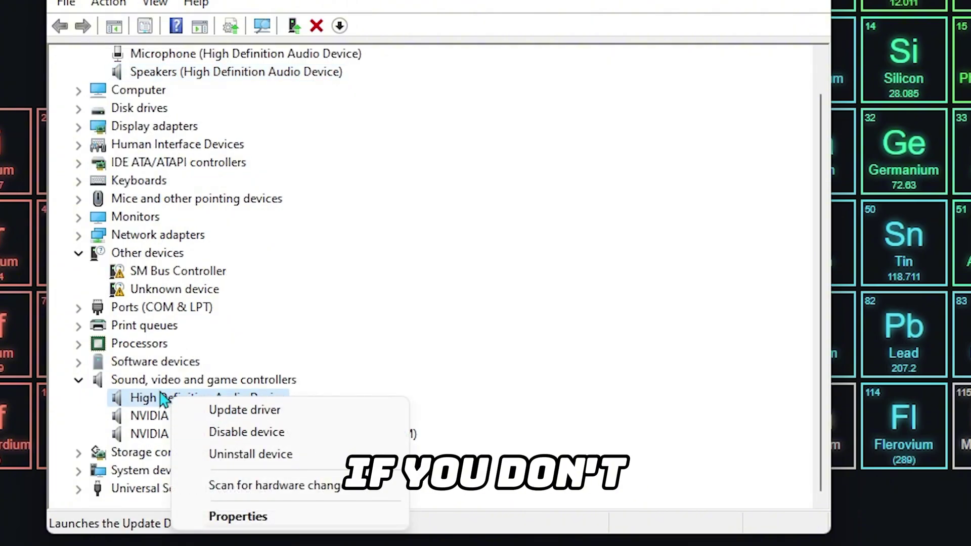
Show hidden devices and scan for hardware changes in Device Manager.
key("Escape")
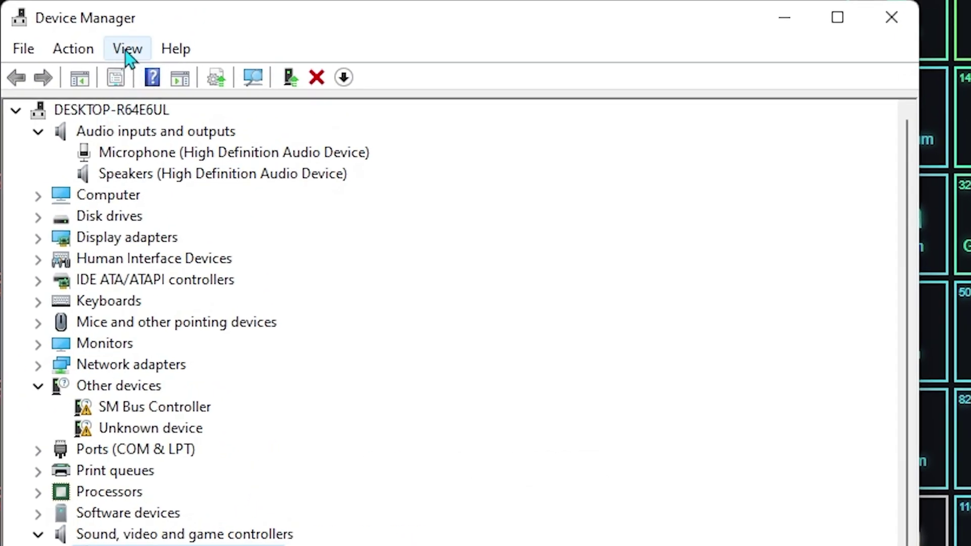
left_click(128, 51)
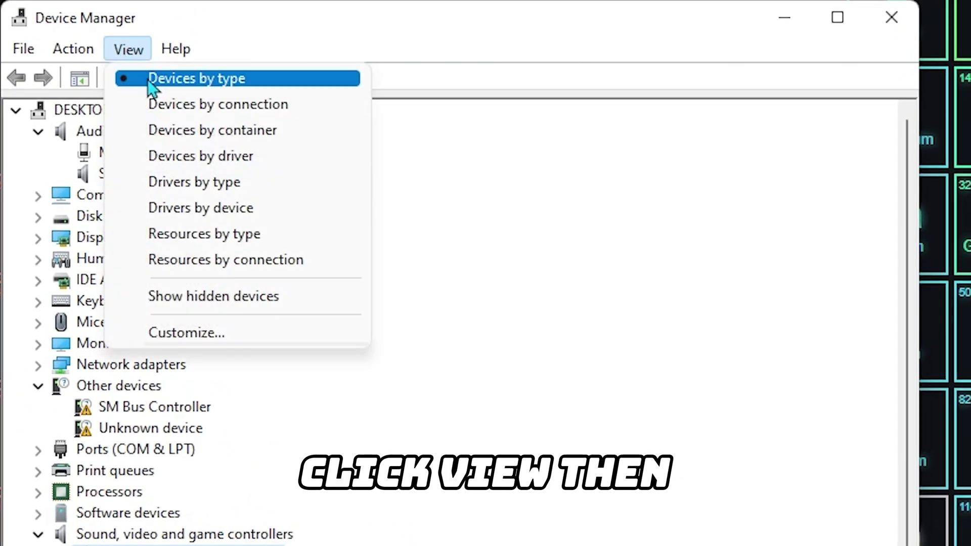
left_click(231, 297)
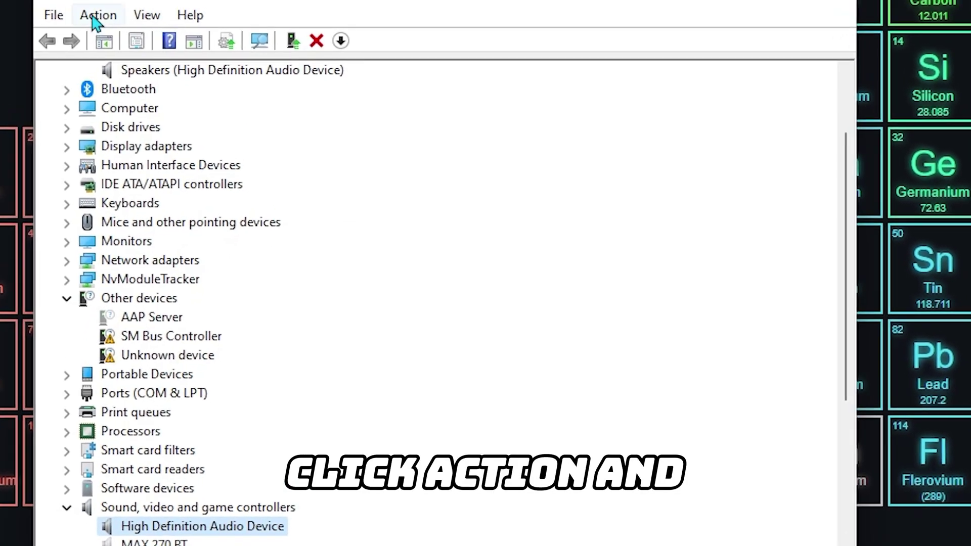
left_click(81, 57)
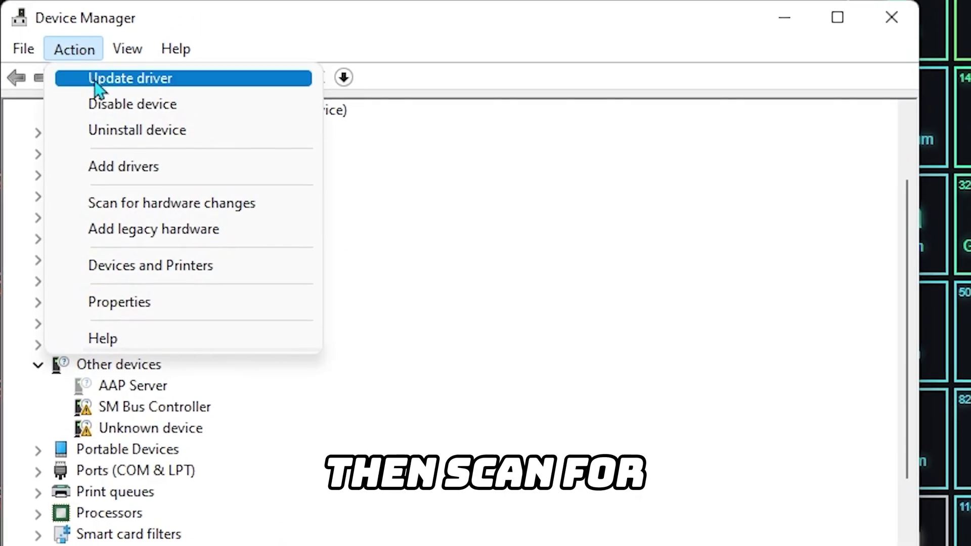
left_click(129, 211)
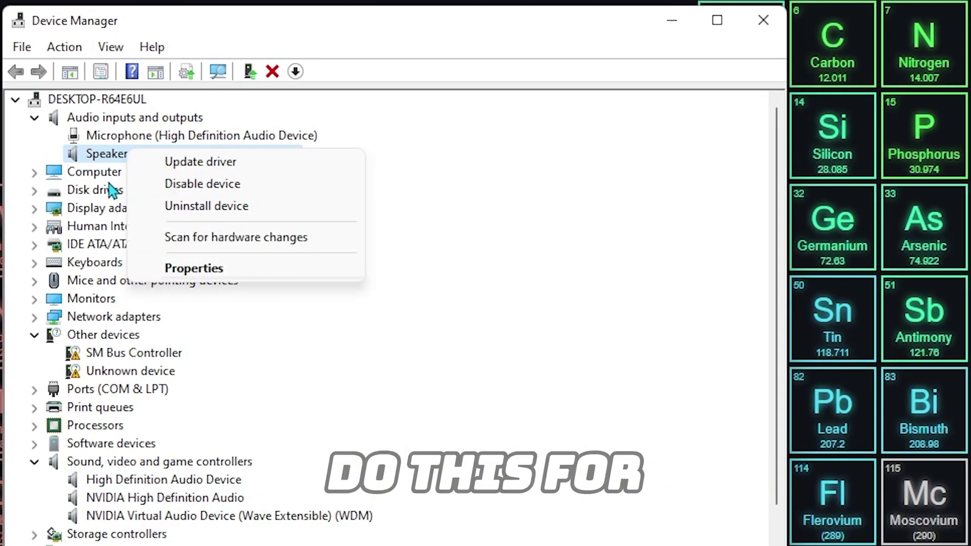
Select High Definition Audio Device and bring up its actions.
left_click(118, 161)
left_click(142, 481)
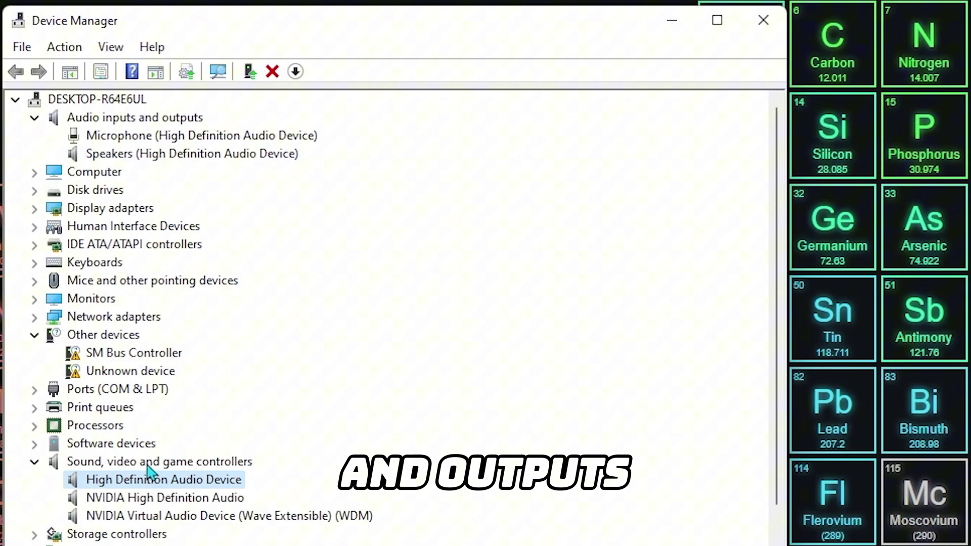
right_click(150, 471)
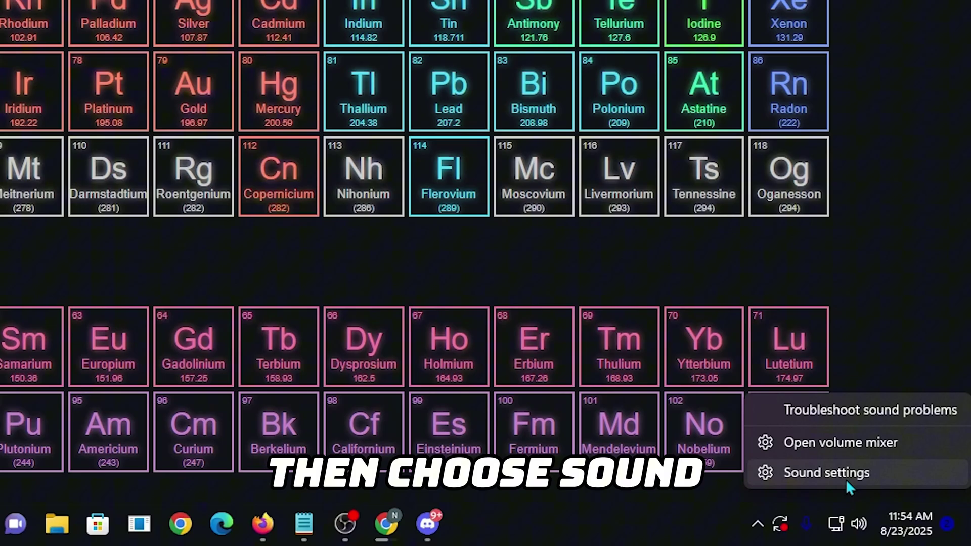
Open Sound settings and then More sound settings to reach the Playback list.
left_click(846, 479)
scroll(418, 445, "down", 3)
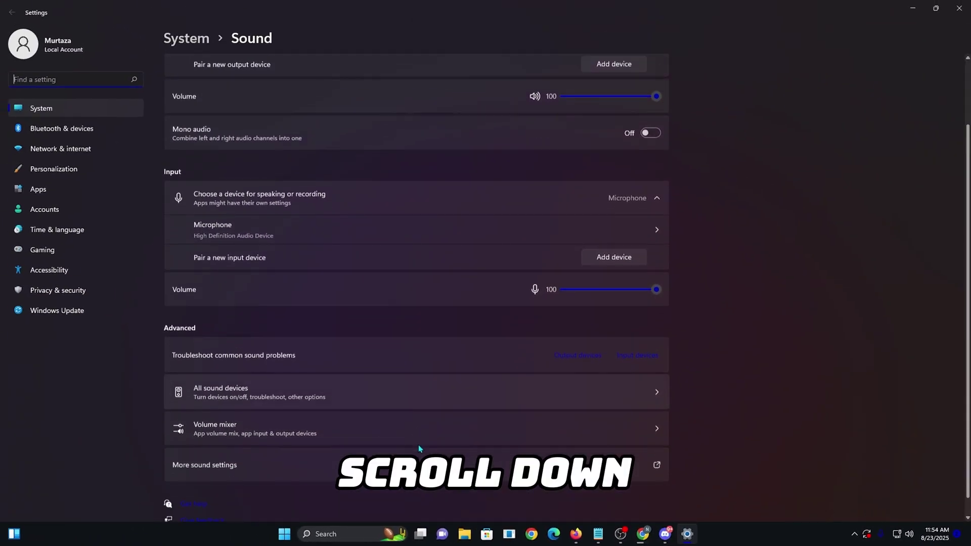
left_click(423, 436)
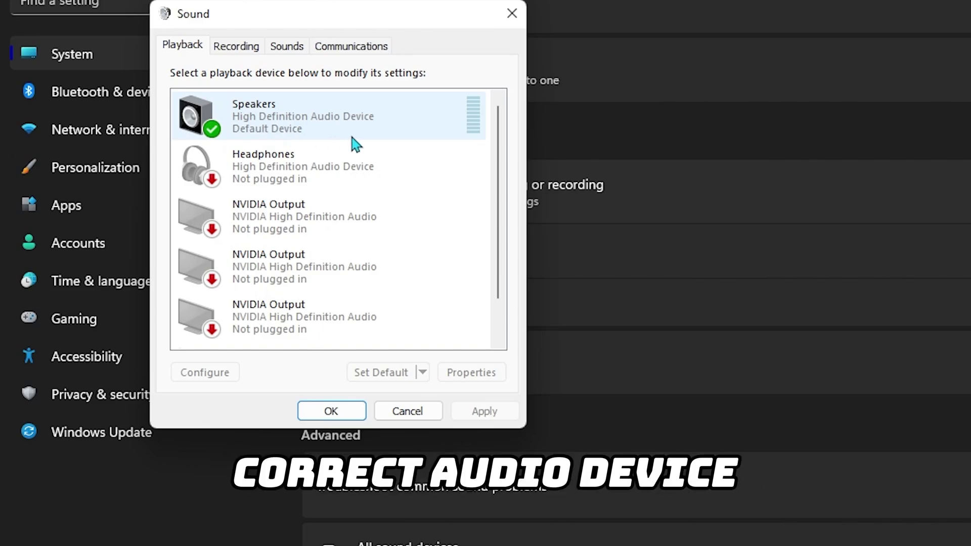
In Speakers Properties, confirm volume 100, leave enhancements enabled, and apply.
right_click(326, 128)
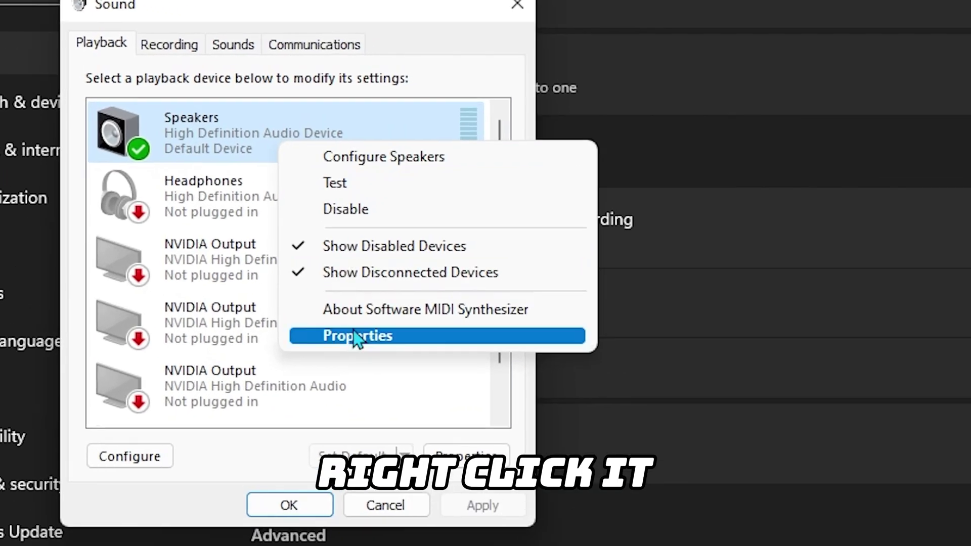
left_click(356, 336)
left_click(284, 64)
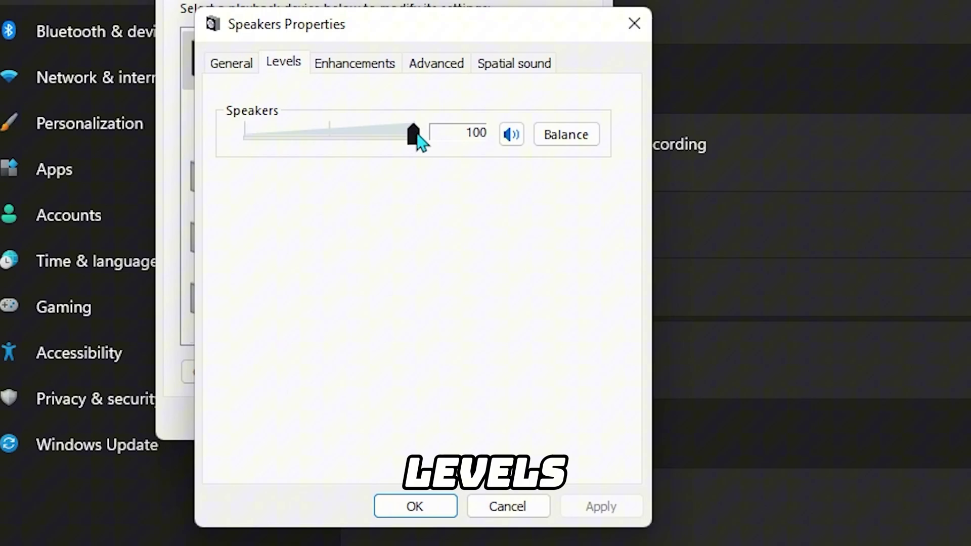
left_click(357, 65)
left_click(234, 158)
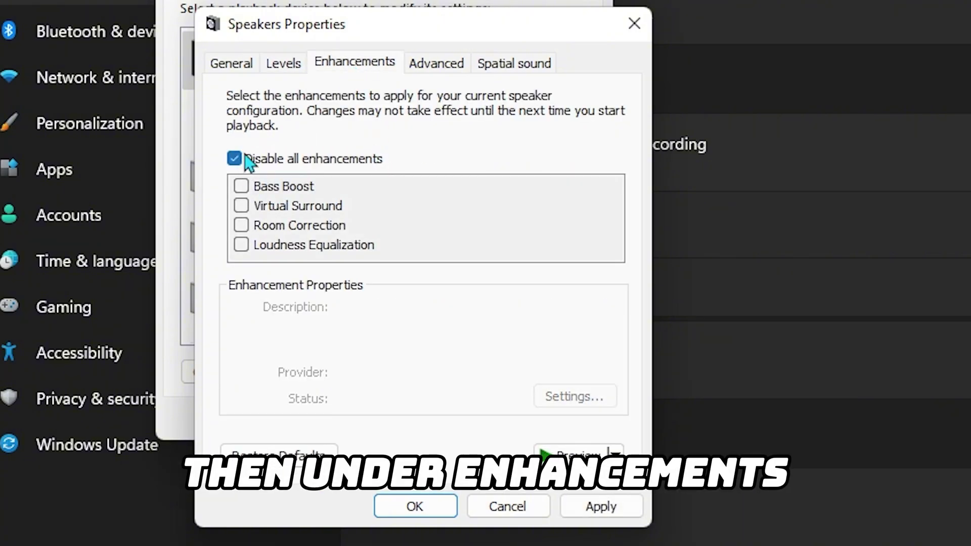
left_click(234, 159)
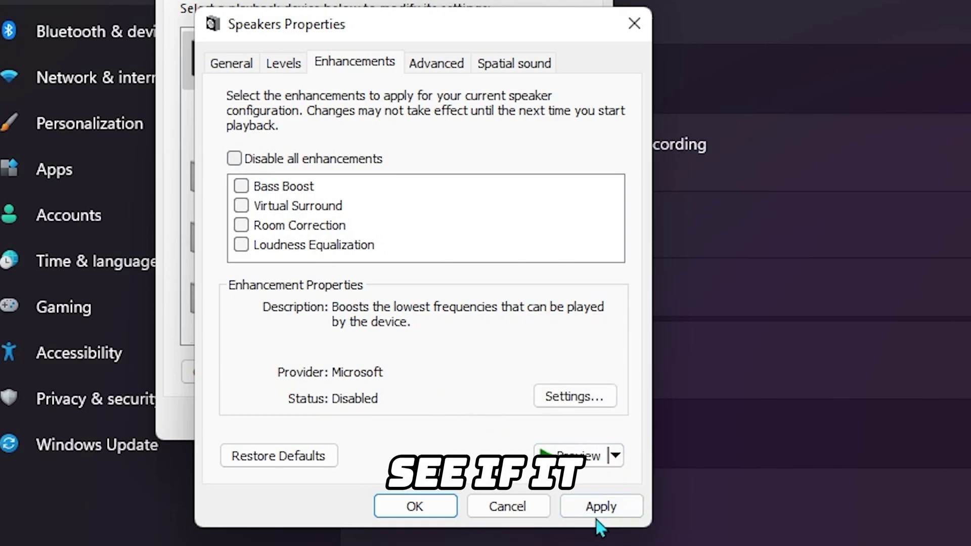
left_click(448, 506)
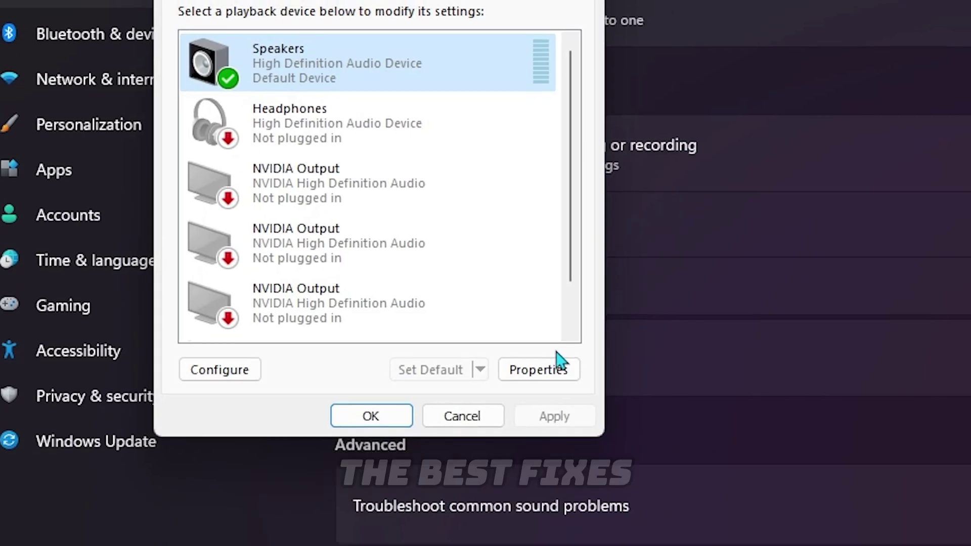